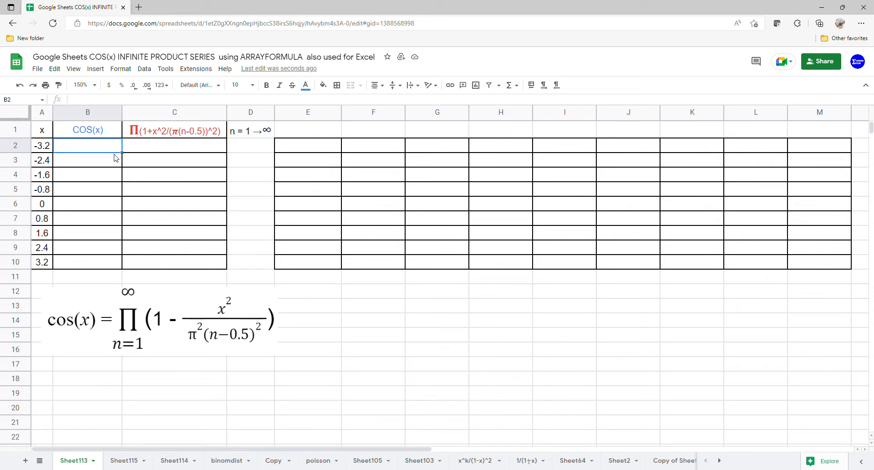
Step: Enter =ARRAYFORMULA(COS(A2:A10)) in B2 to compute the cosine of every x value
type("=arr")
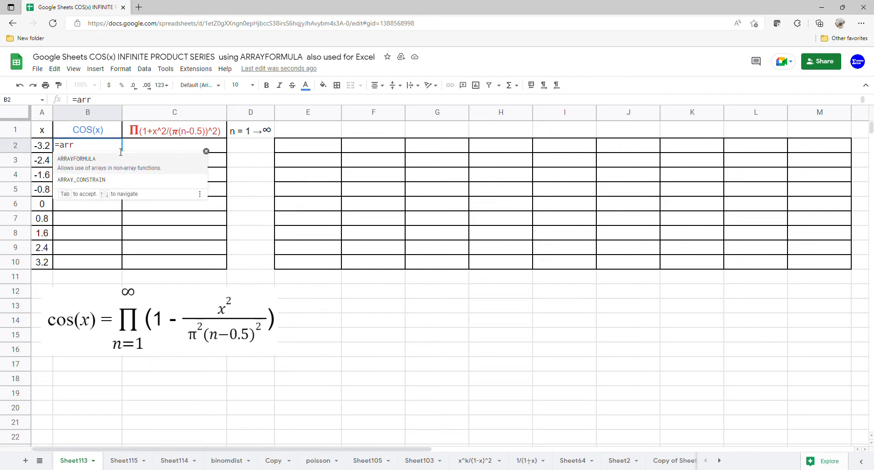
key("Tab")
type("c")
left_click(99, 162)
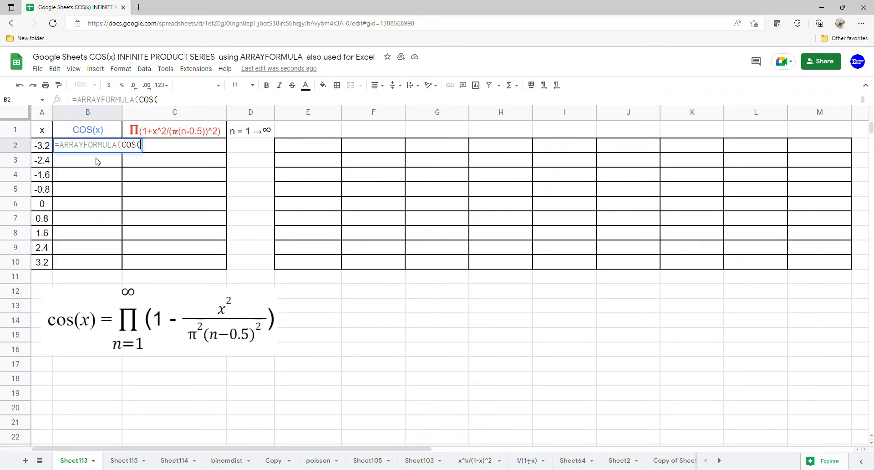
left_click_drag(40, 146, 46, 263)
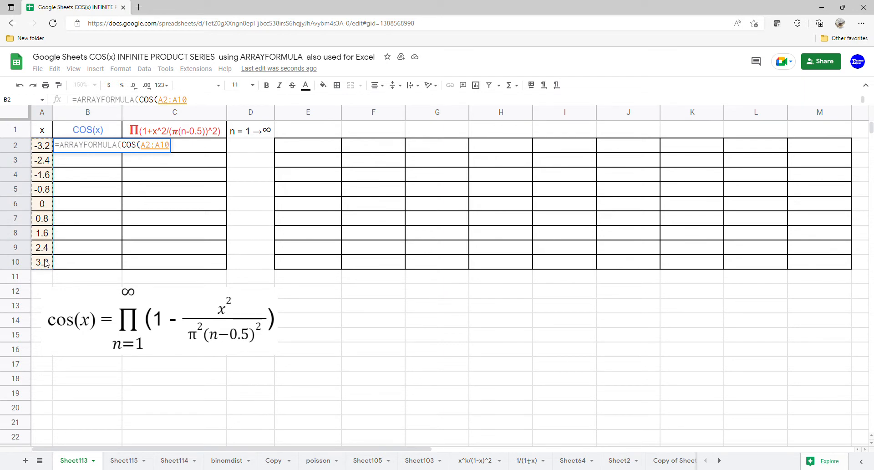
key("Return")
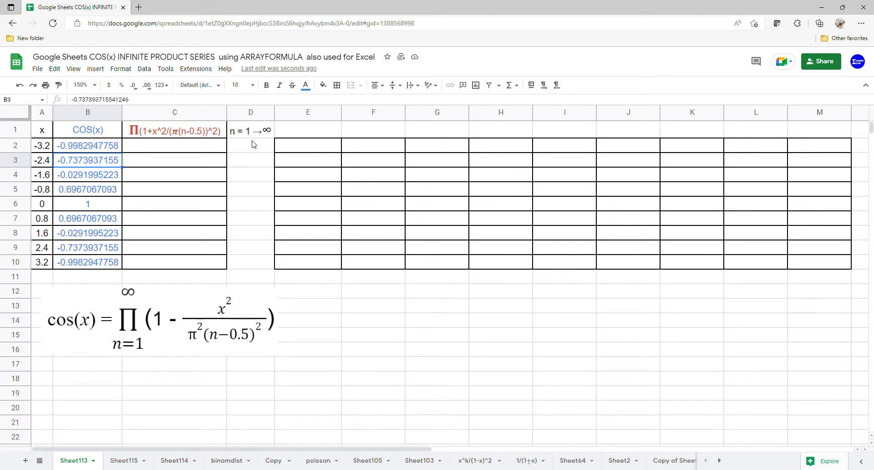
Step: Paste the n values 1 through 9 across row 1, starting in cell E1
left_click(286, 133)
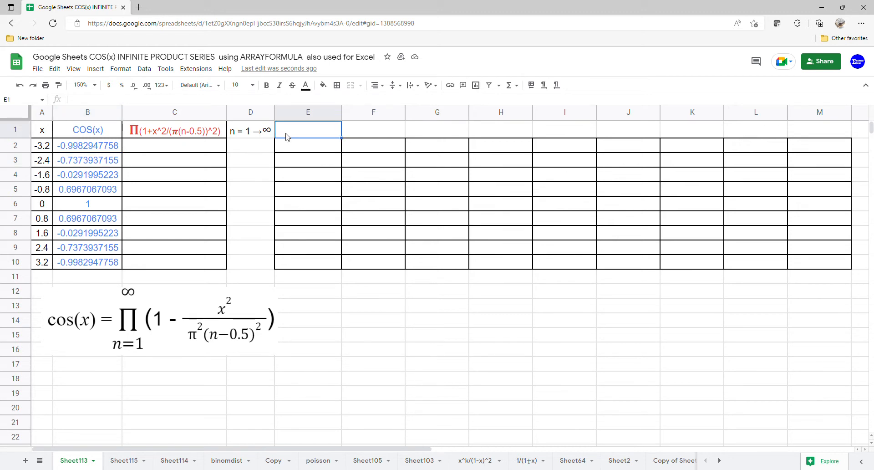
key("ctrl+v")
key("Return")
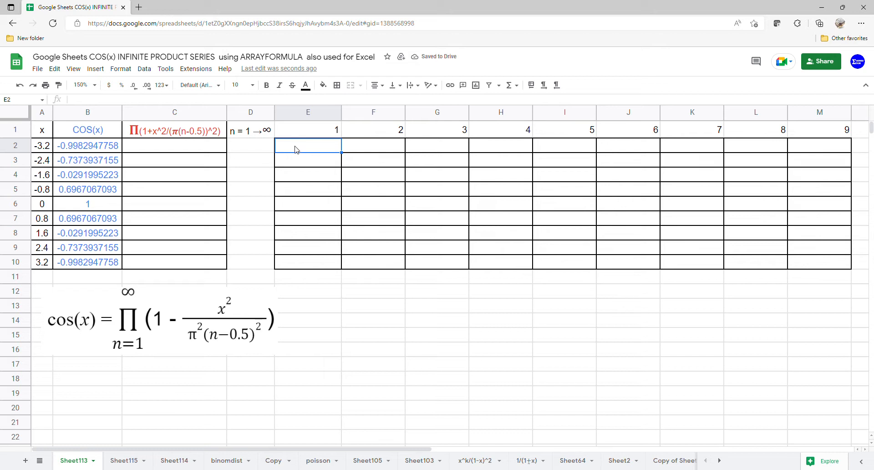
Step: Begin an array formula in E2 with 1-A2:A10^2 as its opening expression
type("=arr")
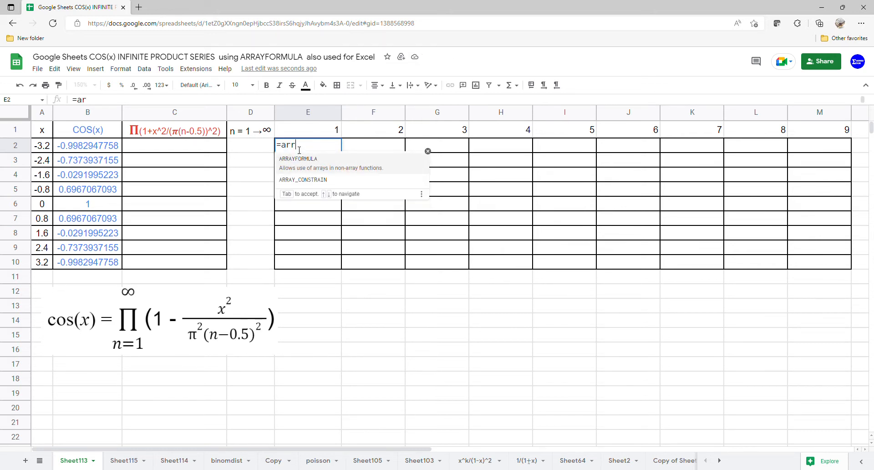
key("Tab")
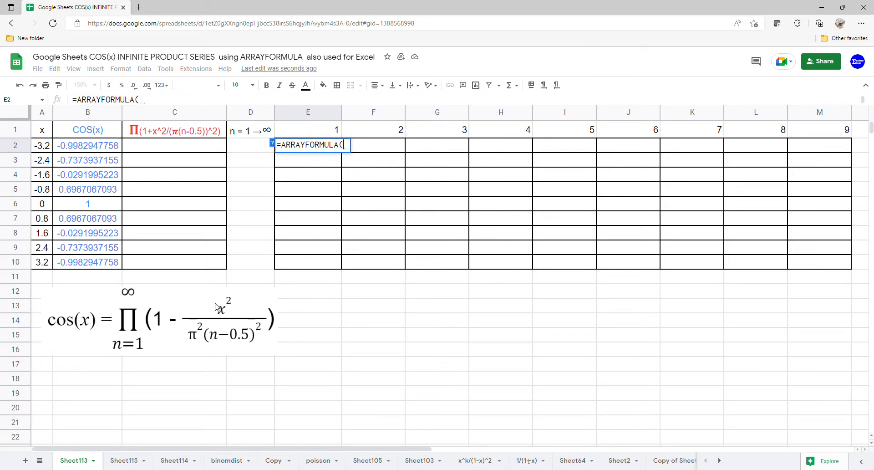
type("1-")
left_click_drag(47, 145, 49, 263)
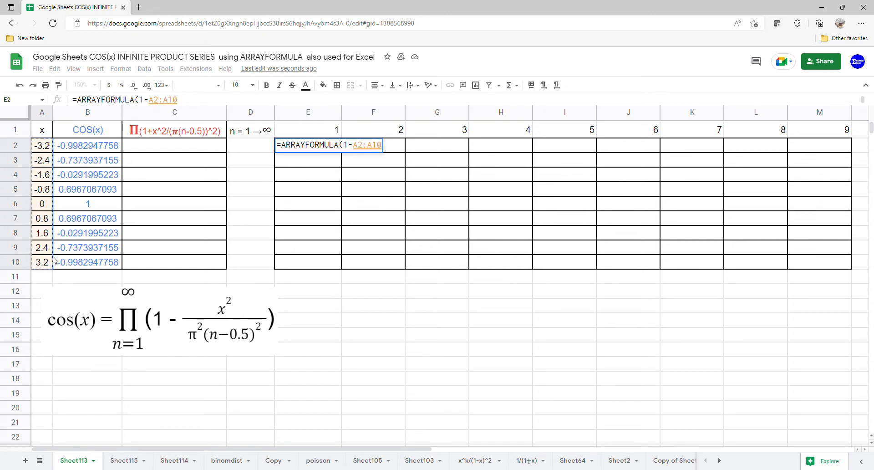
type("^2")
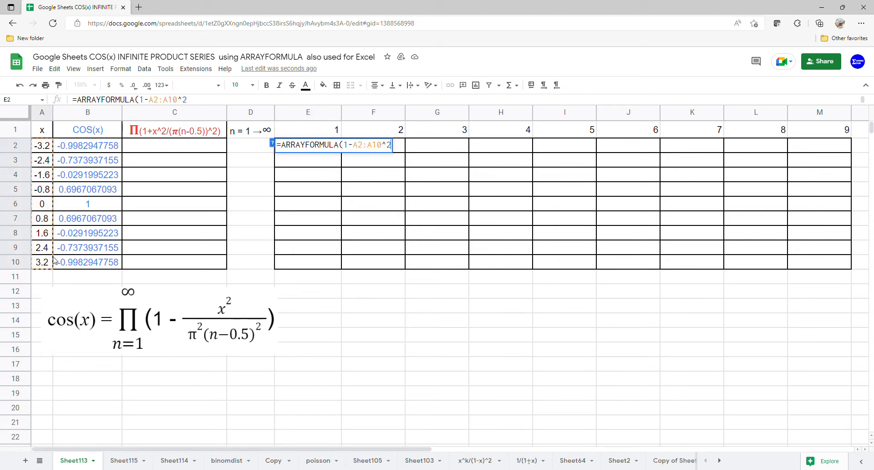
Step: Extend the E2 formula with a division whose parenthesised denominator begins with PI()^2*
type("/(")
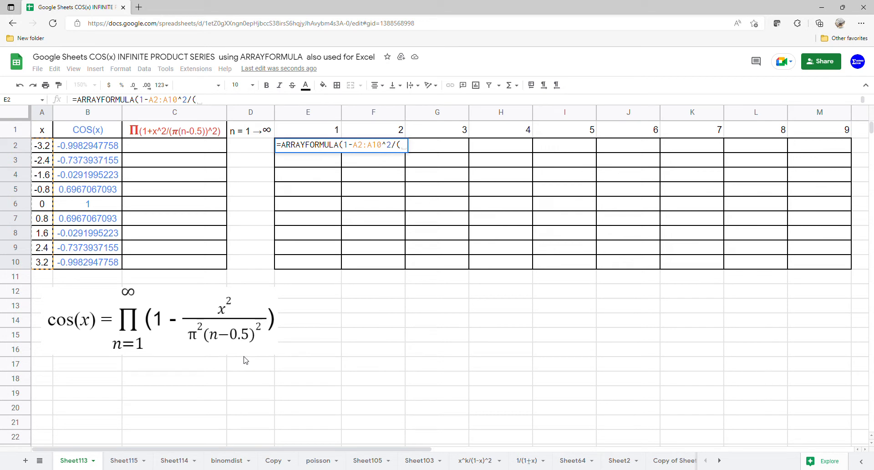
type("pi")
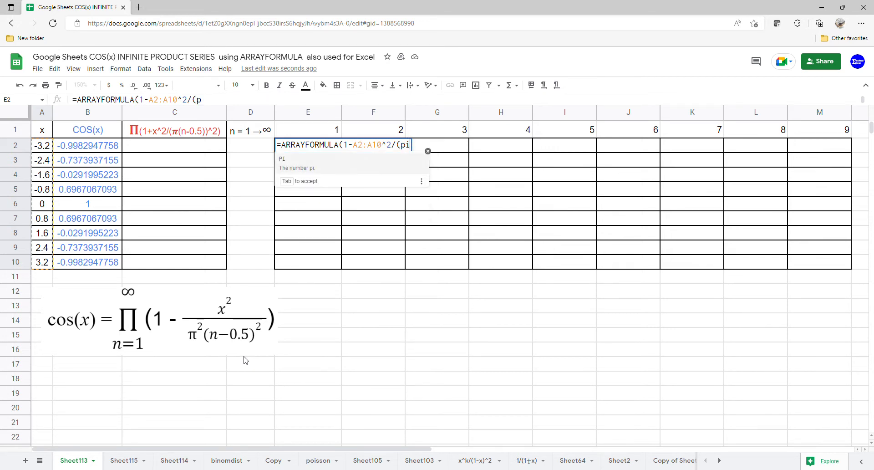
key("Tab")
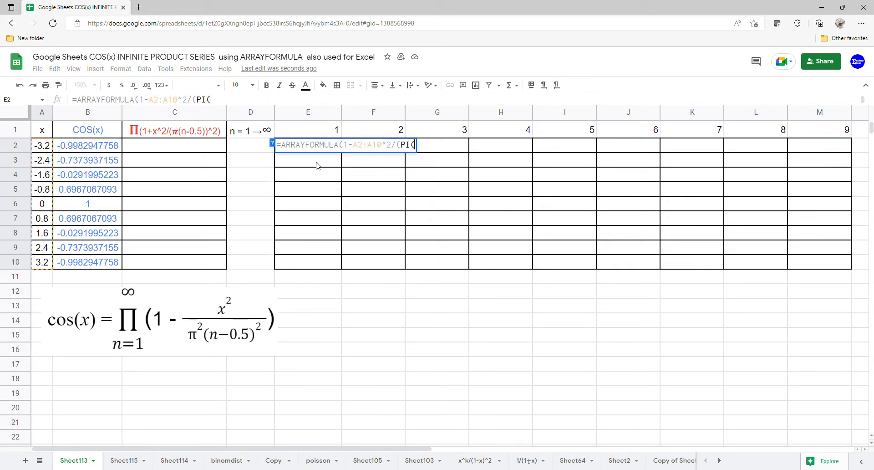
type(")")
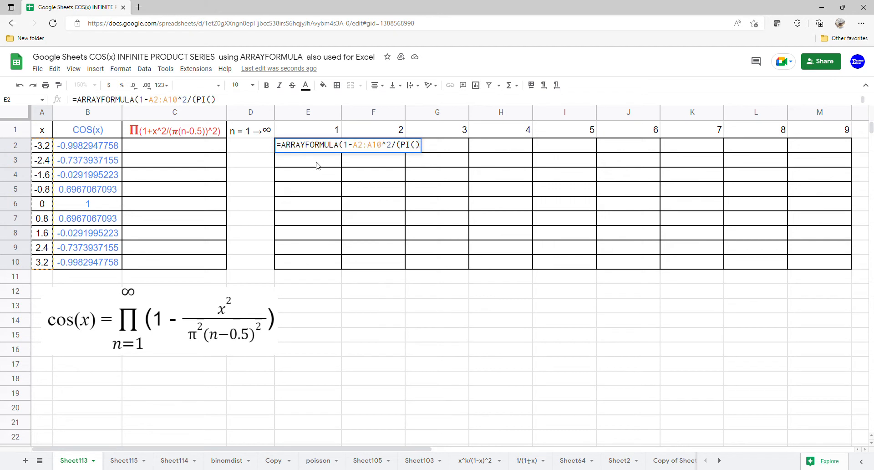
type("^2*")
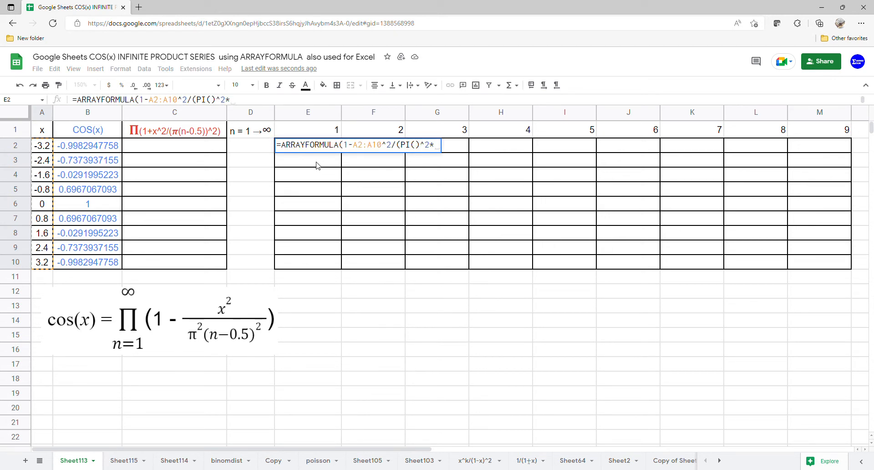
Step: Finish the denominator in the E2 array formula with (E1:M1-0.5)^2 and enter the formula
type("(")
left_click_drag(319, 129, 796, 132)
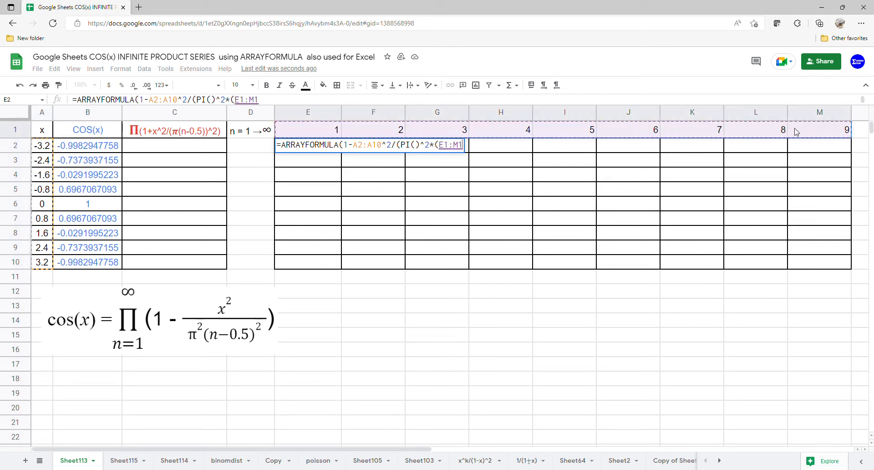
type("-")
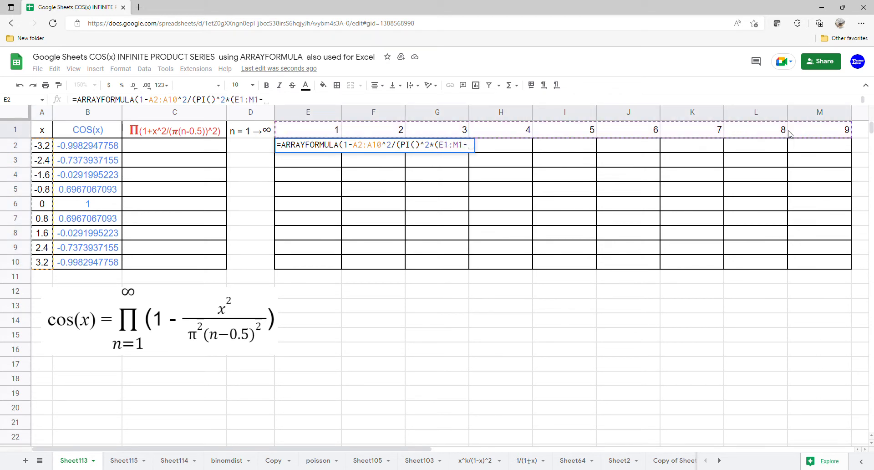
type(".5")
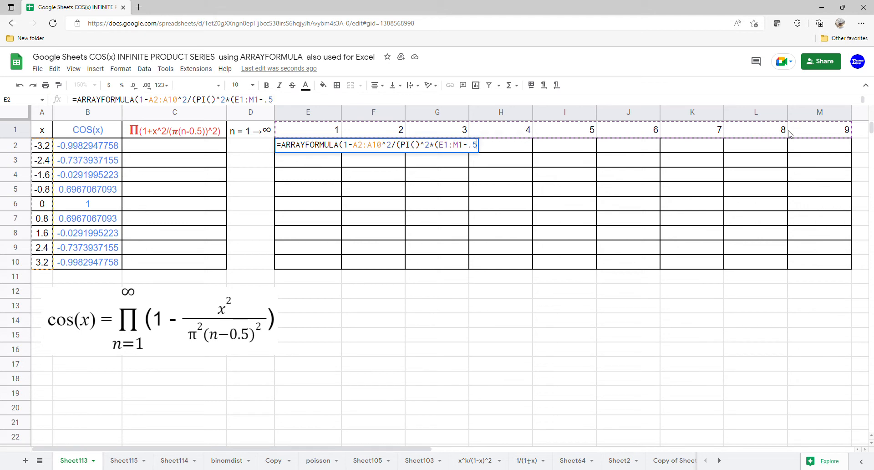
type(")")
key("BackSpace")
key("BackSpace")
key("BackSpace")
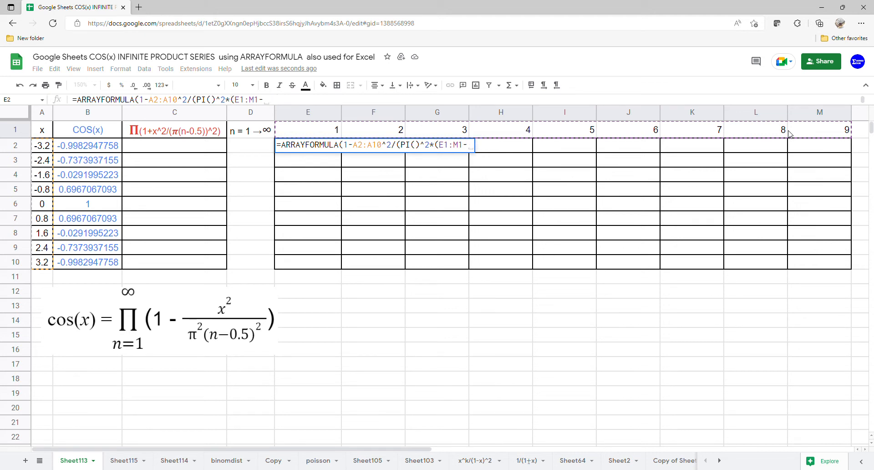
type("0.5)^2")
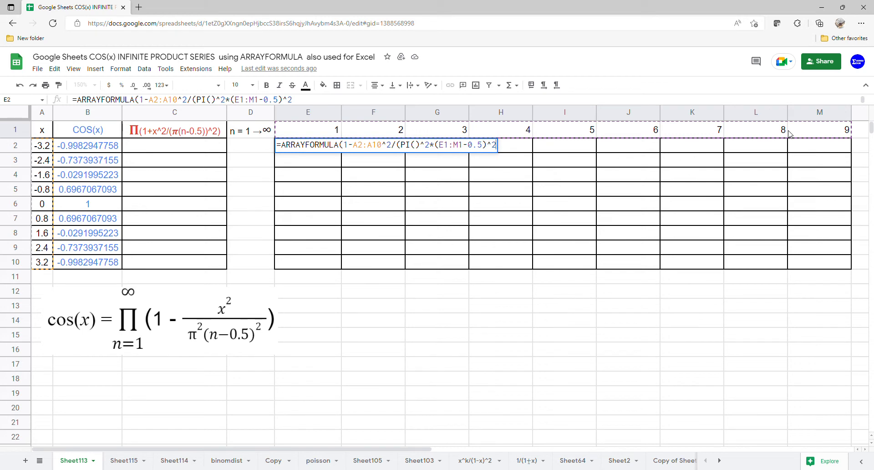
type(")")
key("Return")
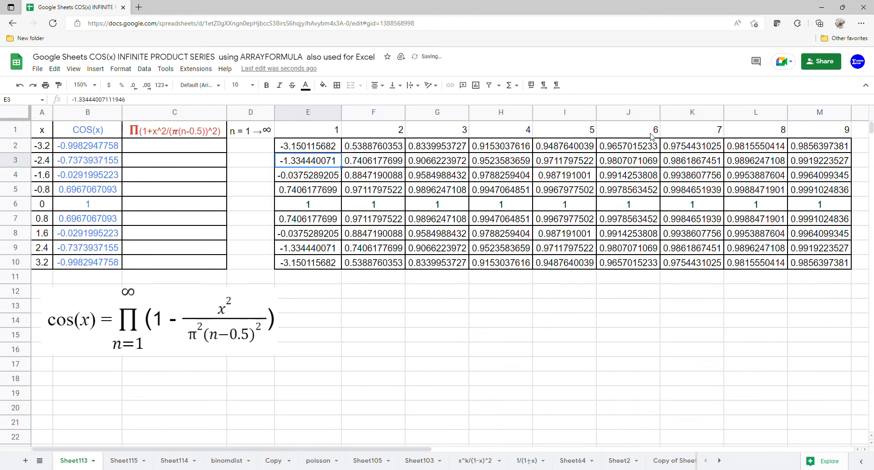
Step: Enter =PRODUCT(E2:M2) in C2 and fill the formula down to C10
left_click(174, 149)
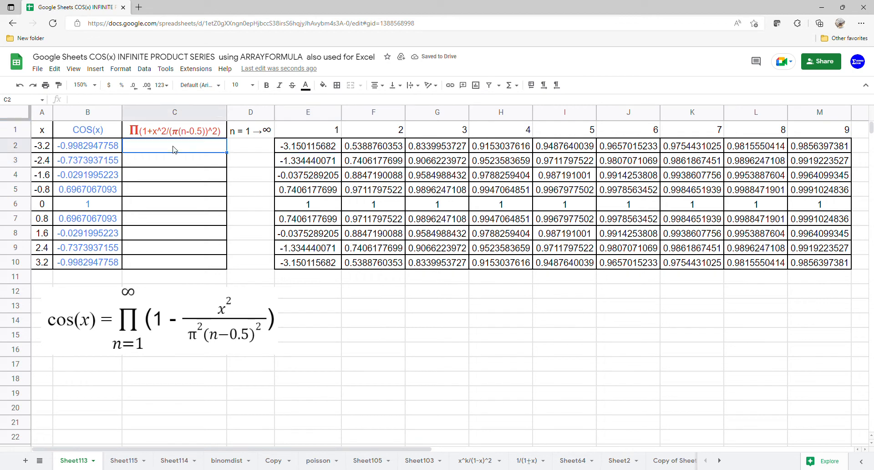
type("=arr")
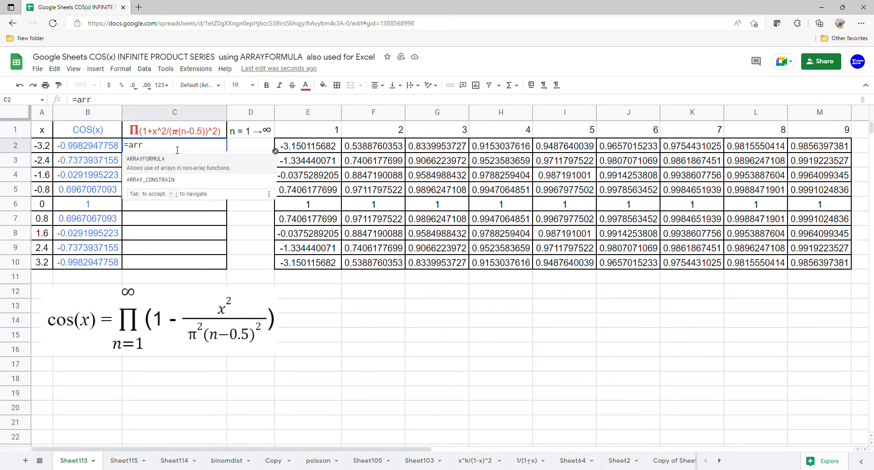
key("BackSpace")
key("BackSpace")
key("BackSpace")
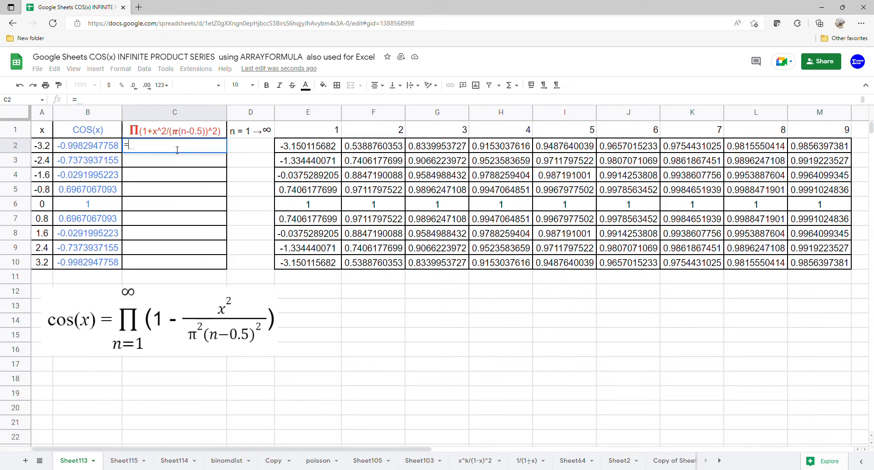
type("pro")
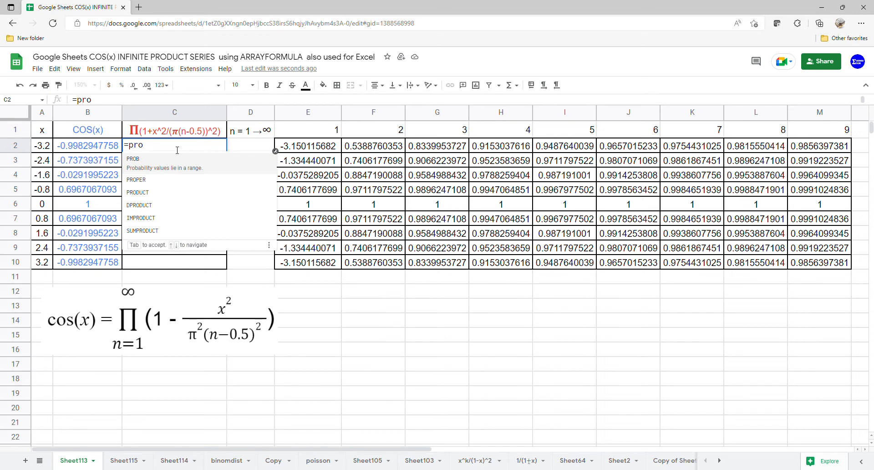
type("d")
left_click(170, 160)
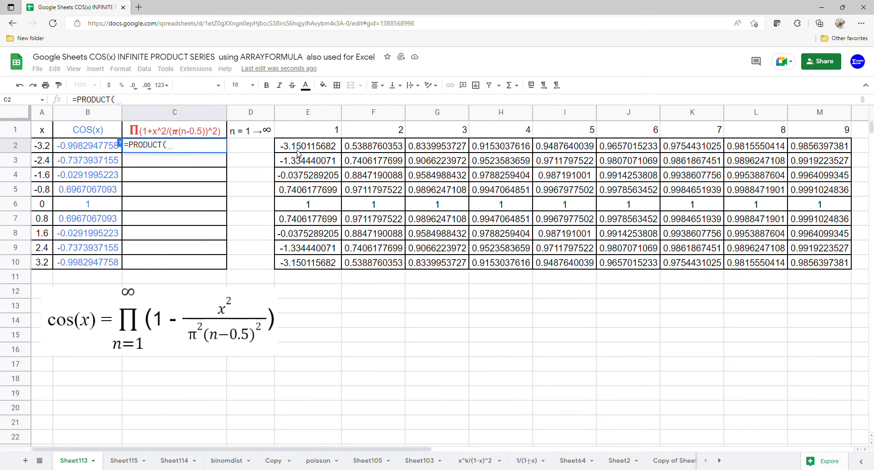
left_click_drag(298, 151, 807, 154)
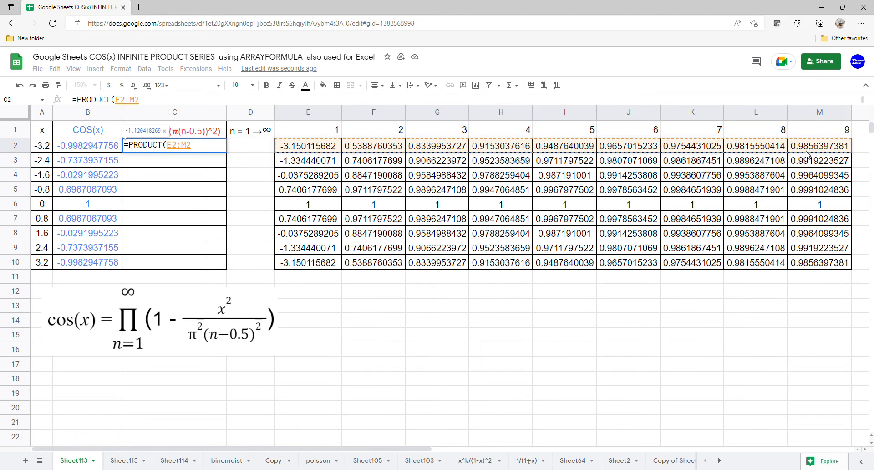
key("Return")
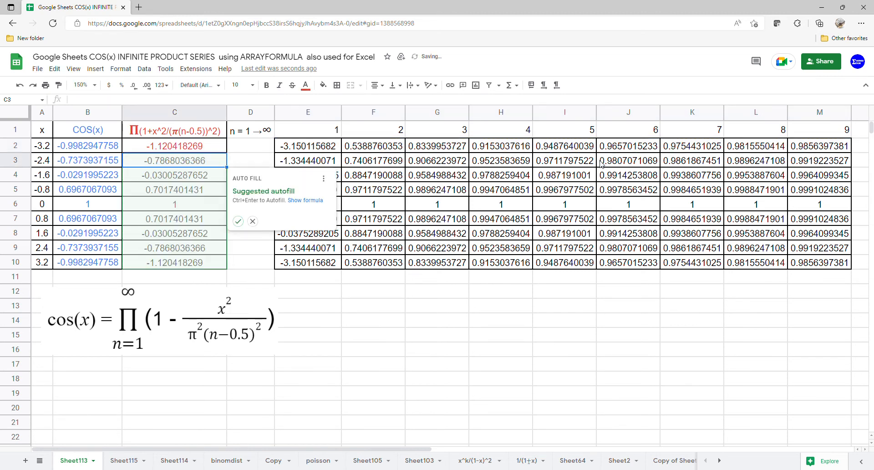
key("Up")
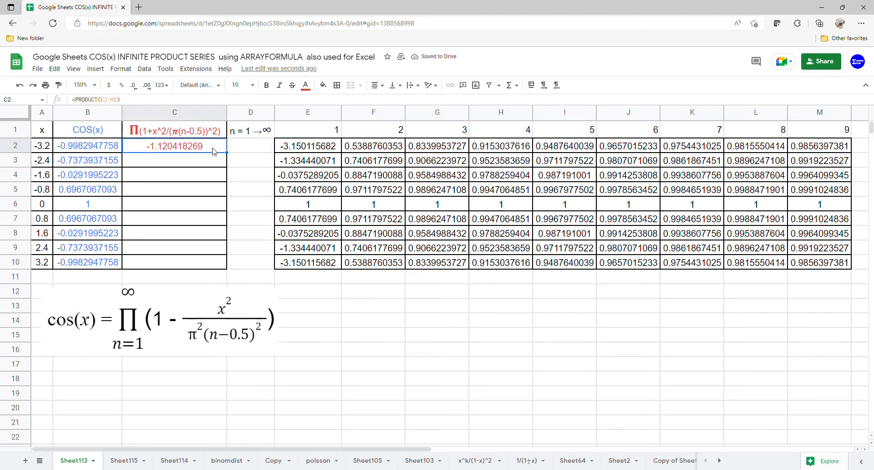
left_click_drag(234, 159, 230, 267)
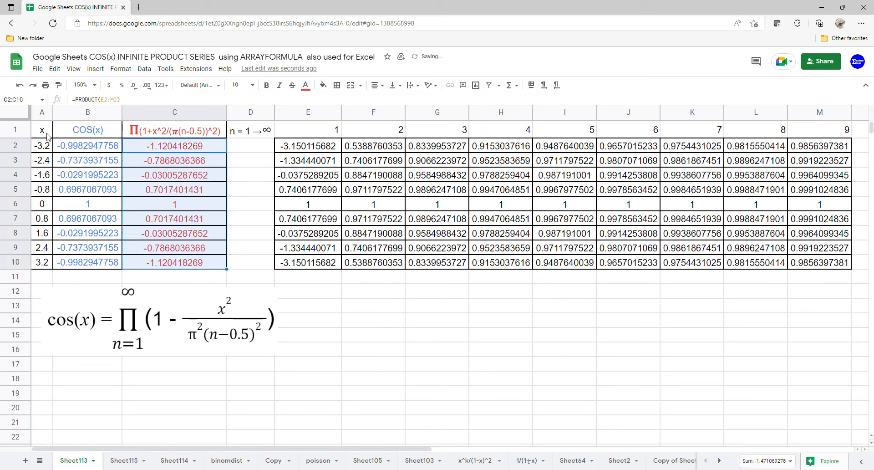
Step: Insert a chart from the range A1:C10 and set its type to Scatter chart
left_click_drag(48, 133, 163, 267)
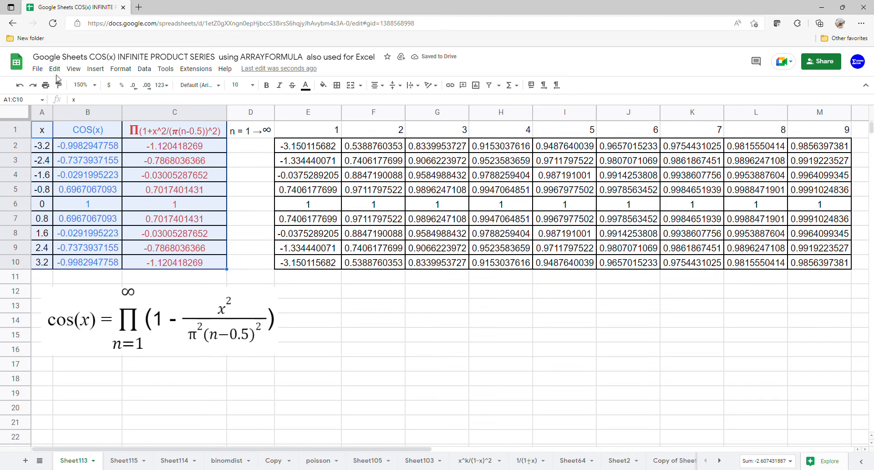
left_click(93, 69)
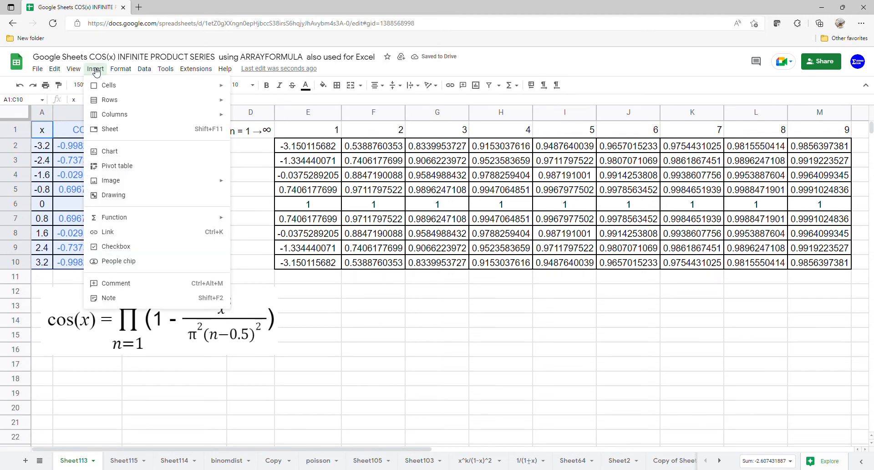
left_click(119, 154)
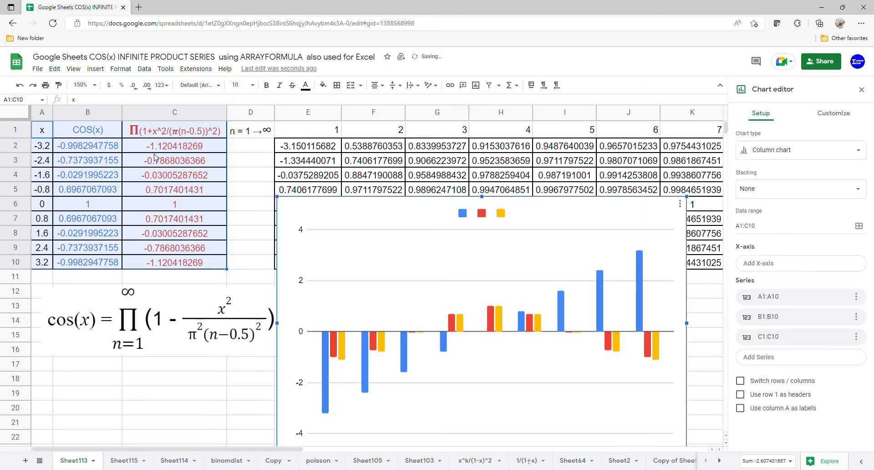
left_click(764, 154)
scroll(754, 310, "down", 5)
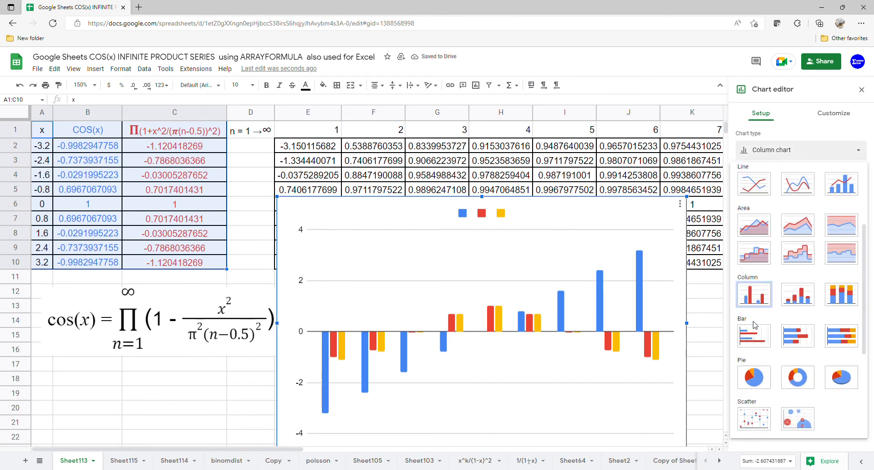
left_click(752, 368)
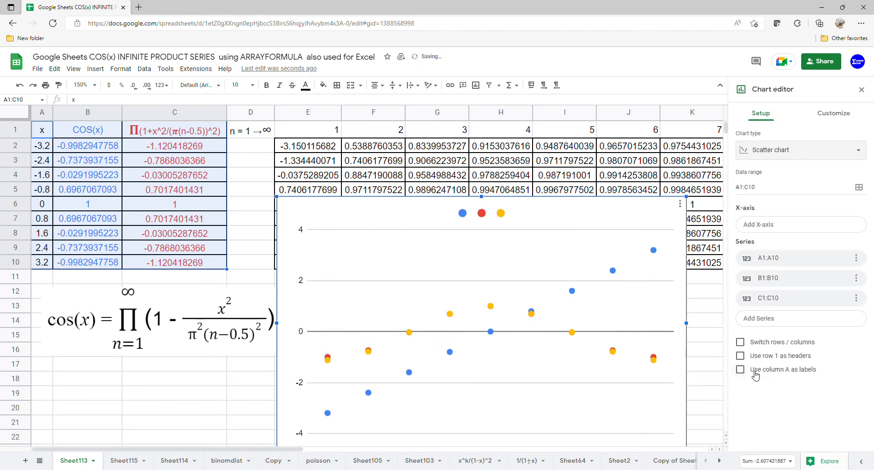
Step: Set the scatter chart to use column A as labels and row 1 as headers
left_click(747, 374)
left_click(741, 362)
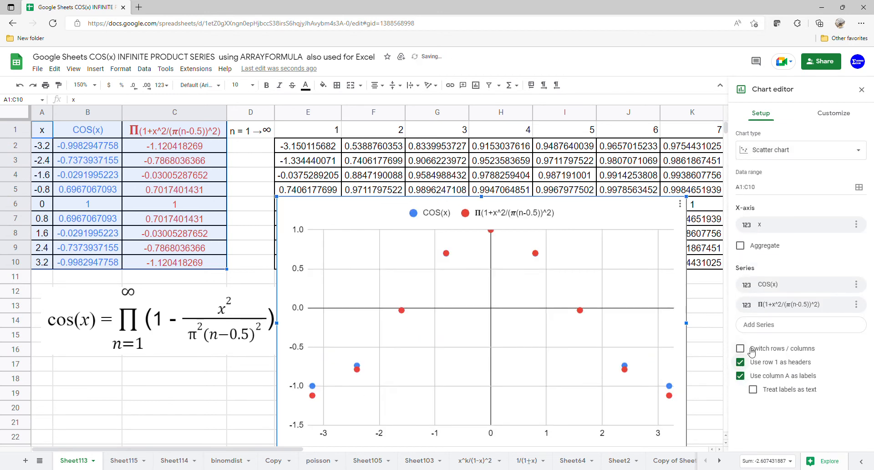
Step: Add a trendline to all chart series and make it polynomial with degree 8
left_click(833, 113)
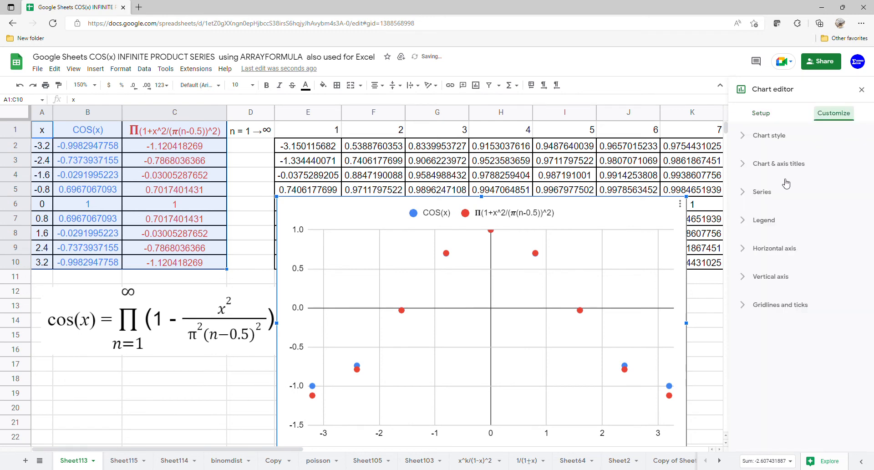
left_click(775, 192)
scroll(769, 224, "down", 1)
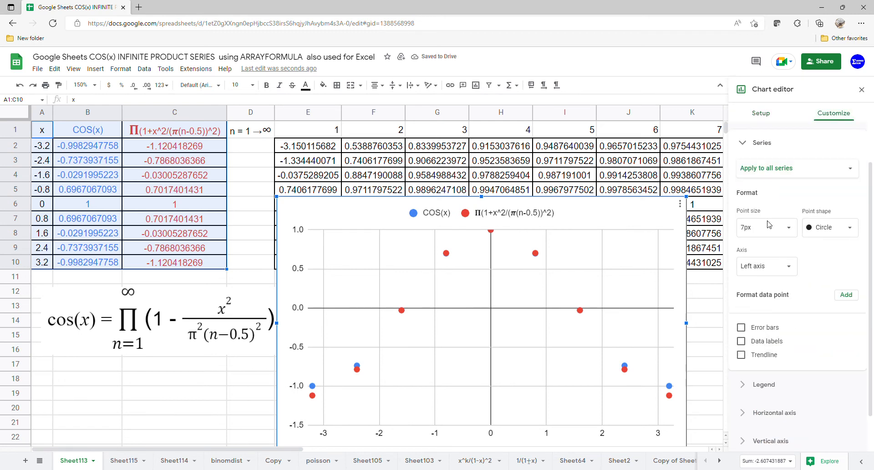
left_click(746, 354)
scroll(783, 306, "down", 1)
scroll(784, 304, "down", 1)
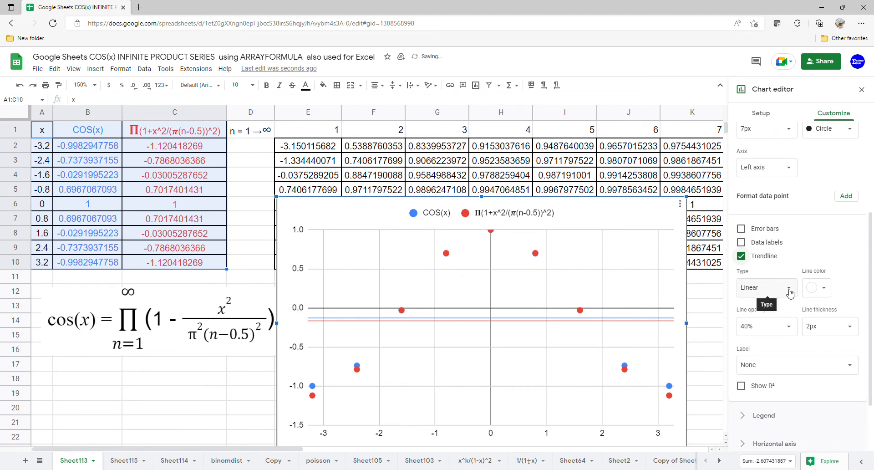
left_click(788, 291)
left_click(778, 318)
left_click(785, 326)
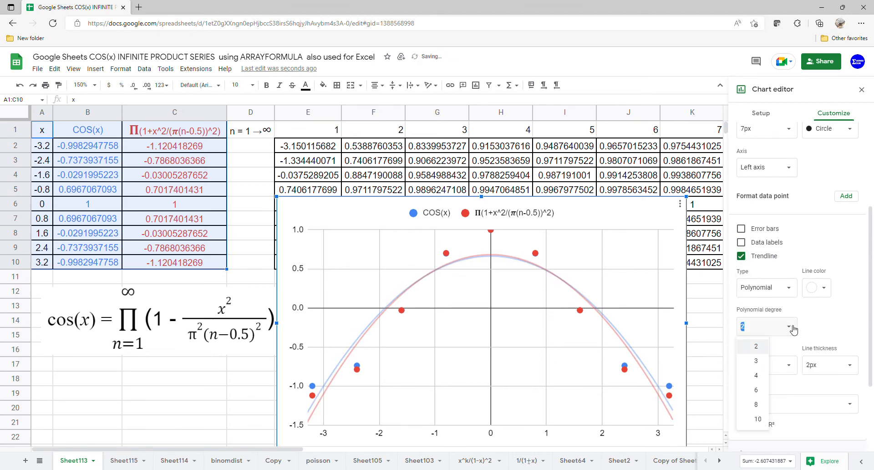
left_click(755, 406)
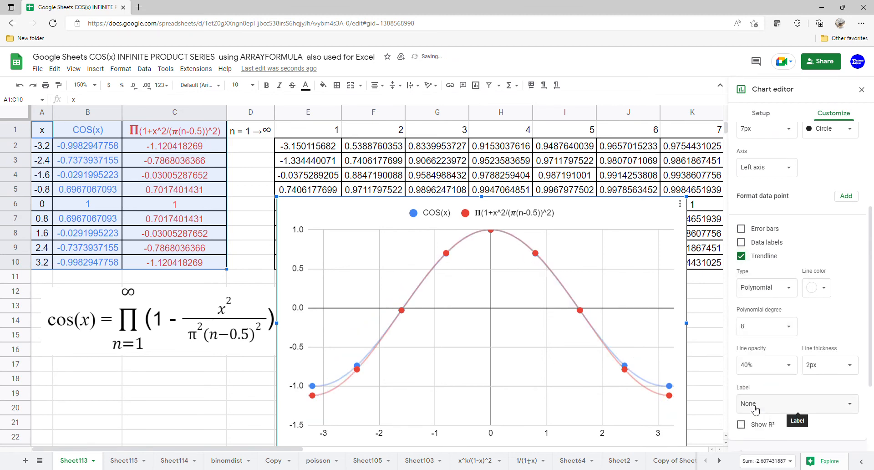
Step: Label the trendlines with their equations and close the chart editor
left_click(792, 406)
left_click(773, 431)
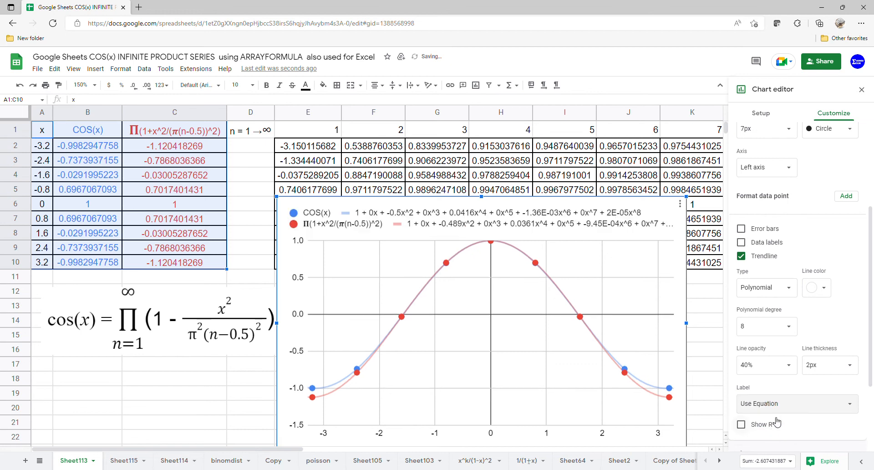
left_click(861, 90)
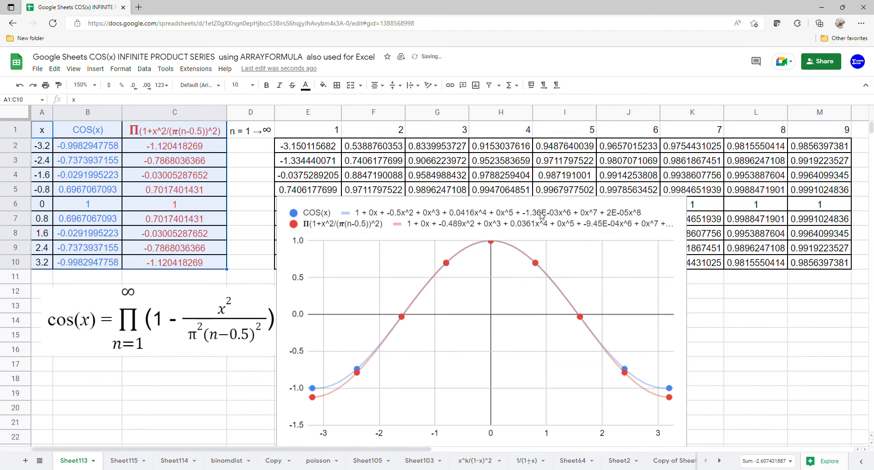
Step: Move the chart up to row 1 and enlarge it down to row 22 and across to the end of column L
left_click_drag(546, 211, 552, 142)
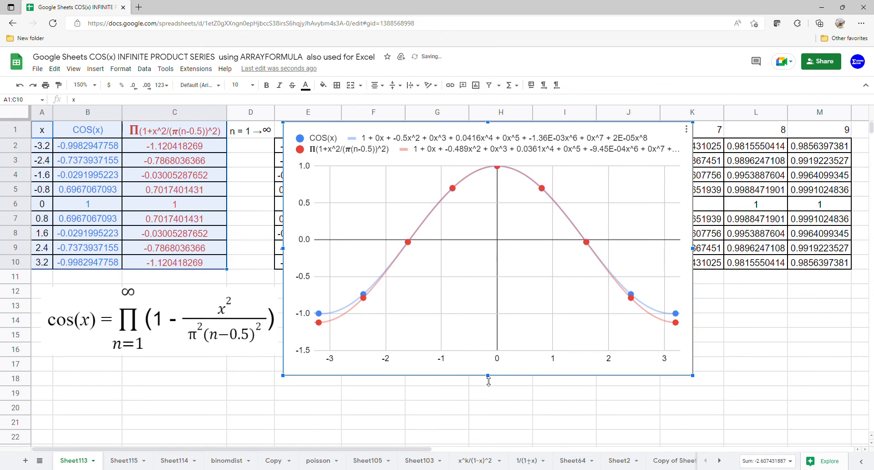
left_click_drag(488, 381, 488, 444)
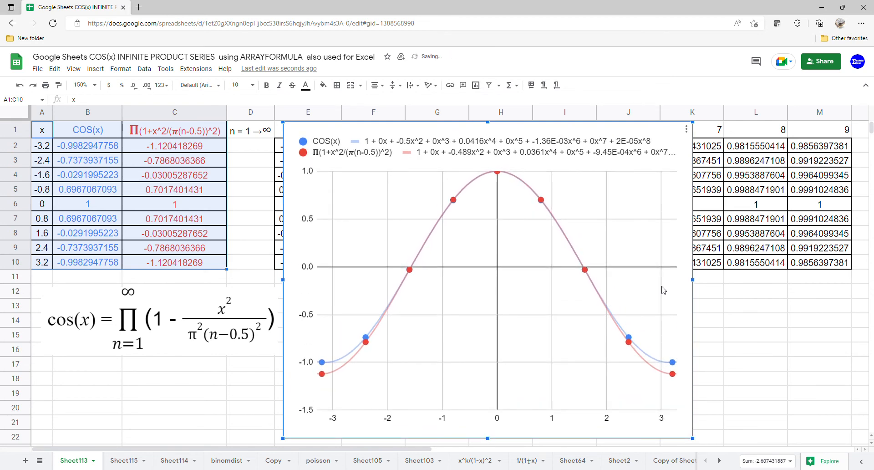
left_click_drag(696, 281, 789, 279)
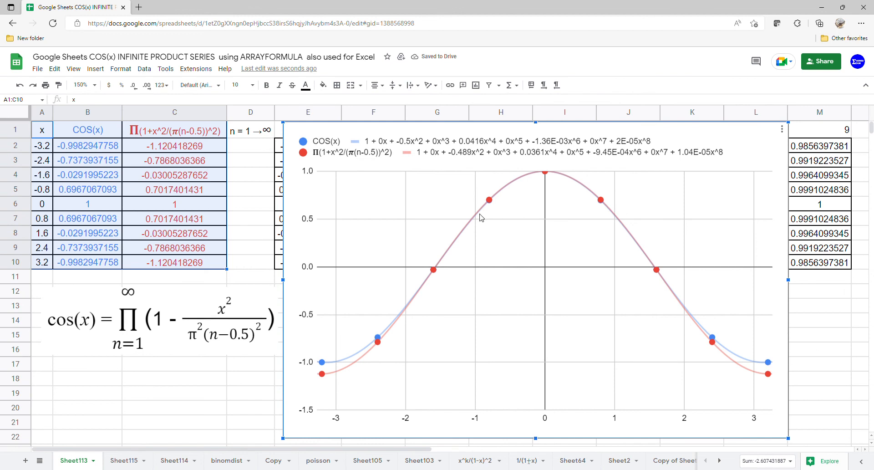
left_click_drag(353, 183, 354, 196)
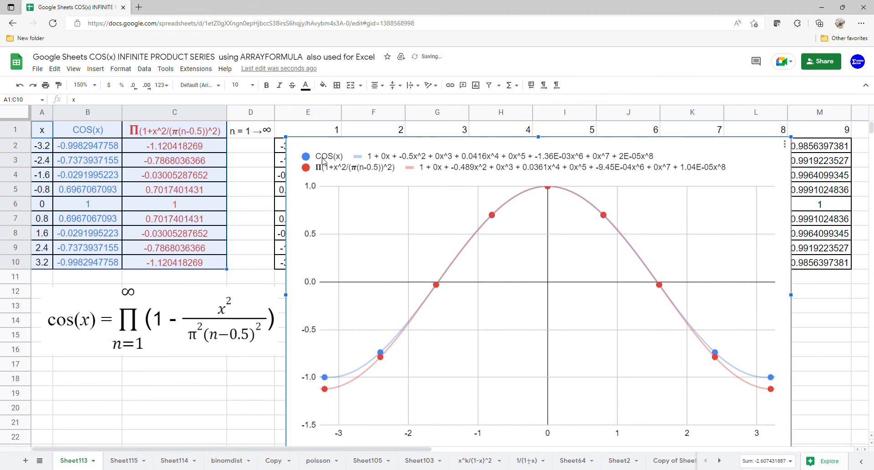
left_click_drag(513, 195, 508, 183)
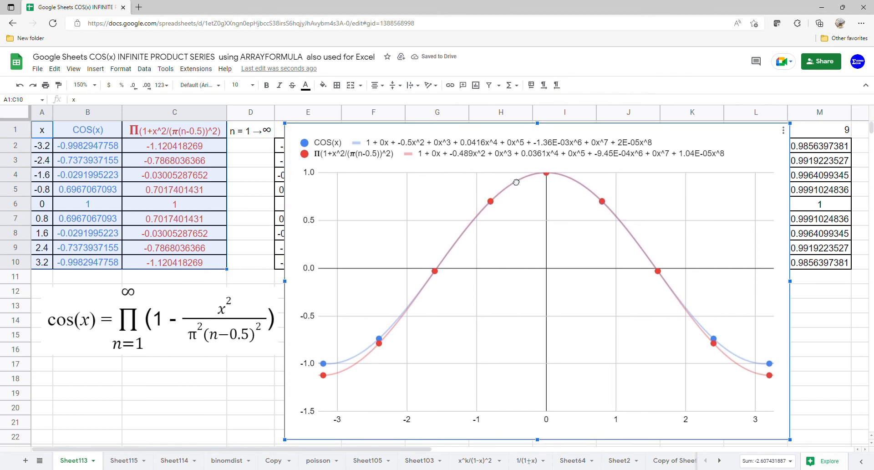